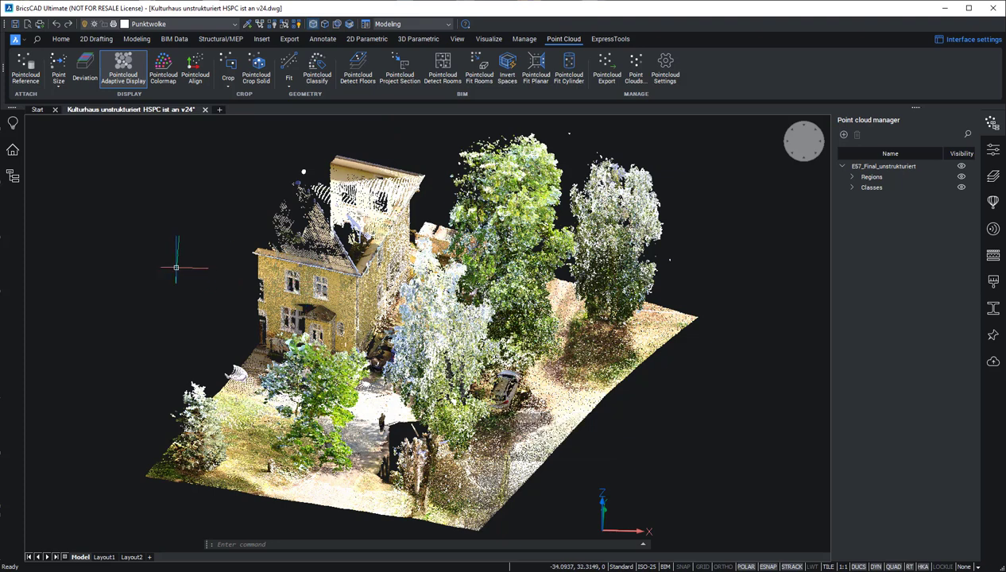
Step: Clear the selection and review the point cloud's Regions and Classes lists in the manager
key(Escape)
key(Escape)
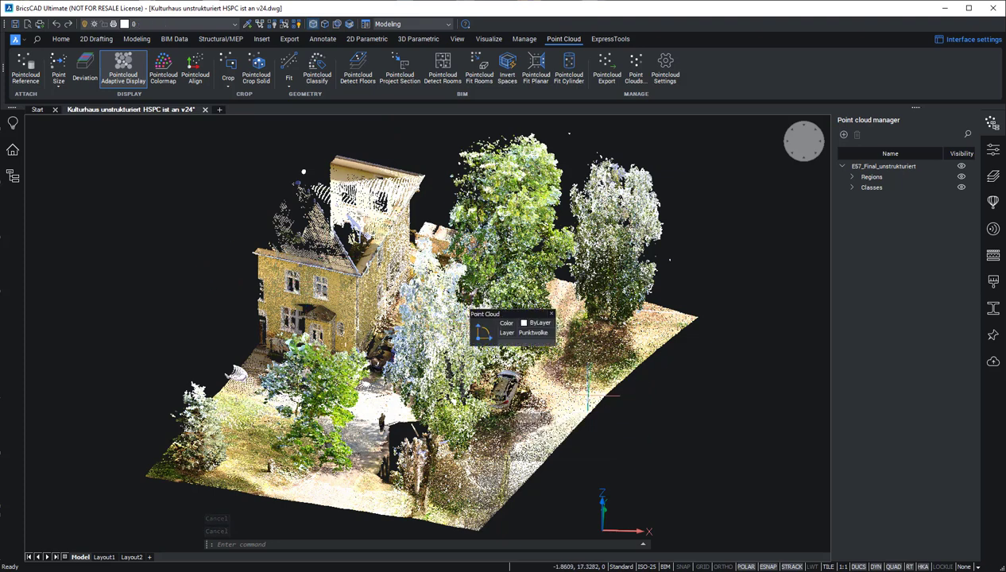
mouse_move(504, 403)
shift+middle_down()
mouse_move(521, 407)
mouse_move(484, 408)
mouse_move(473, 395)
shift+middle_up()
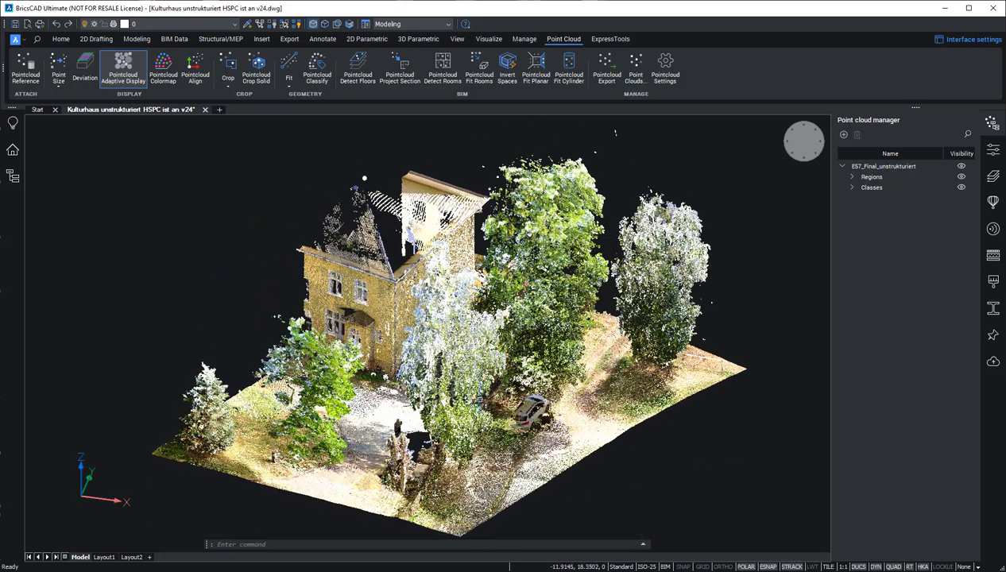
scroll(385, 377, up, 4)
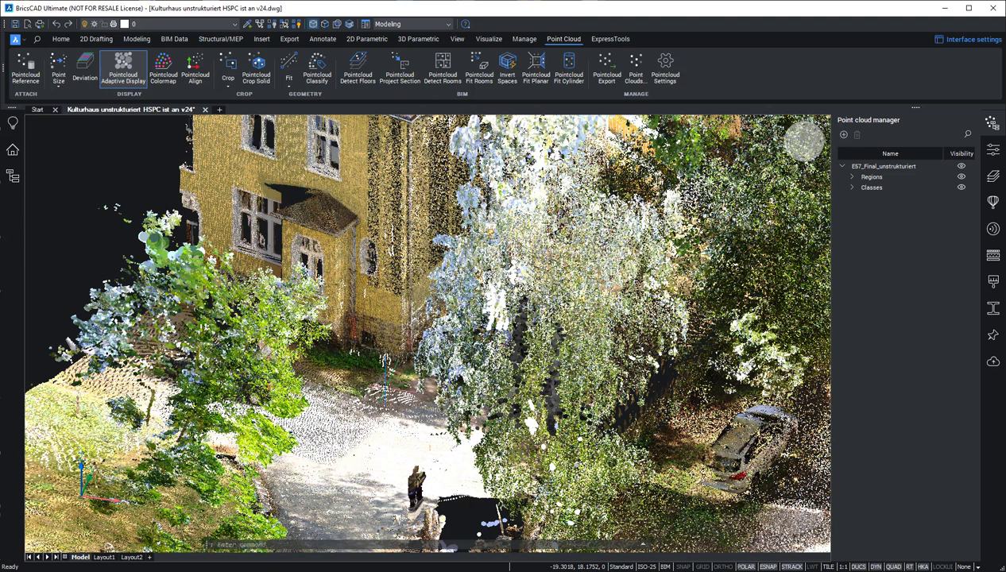
scroll(384, 362, down, 5)
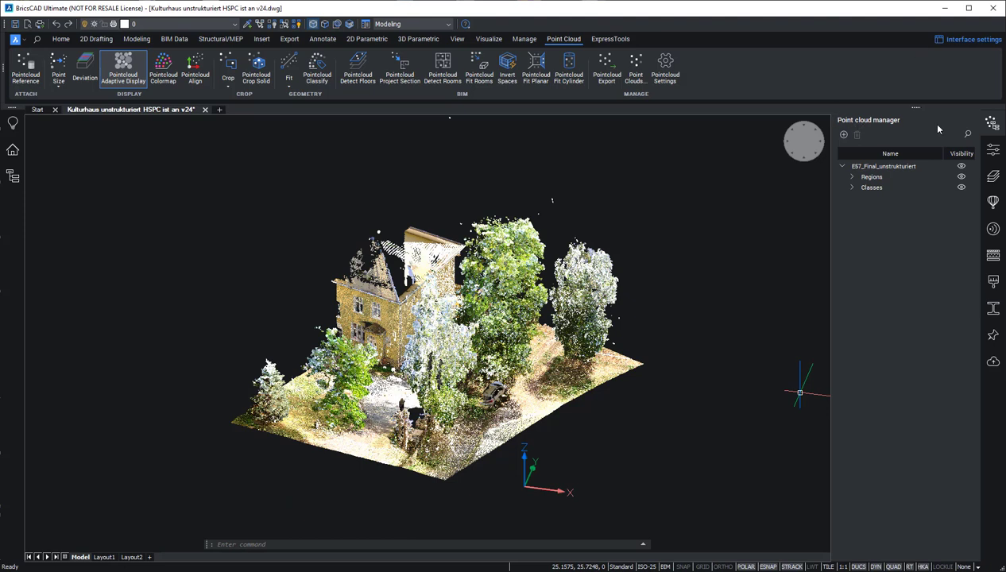
click(853, 176)
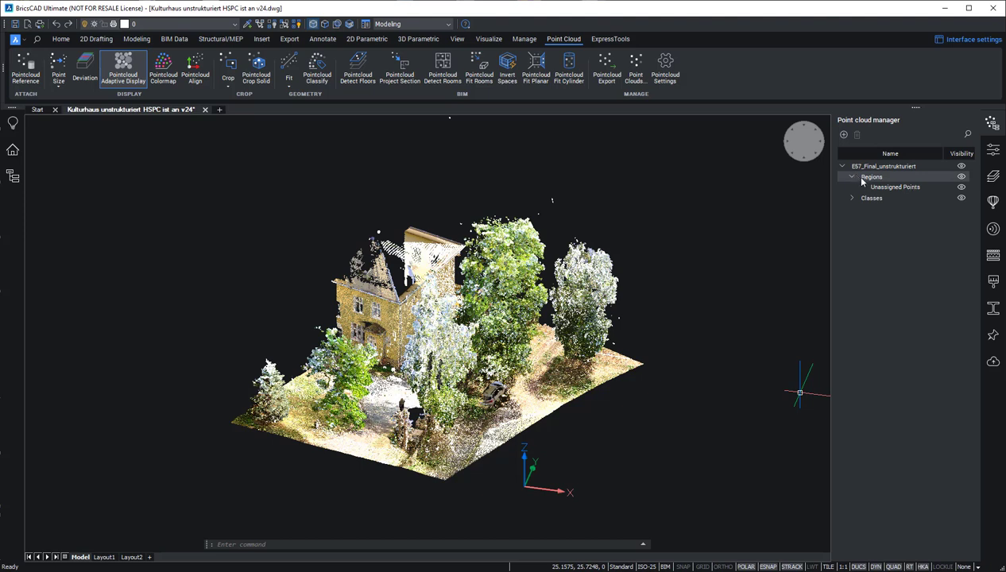
click(853, 176)
click(851, 188)
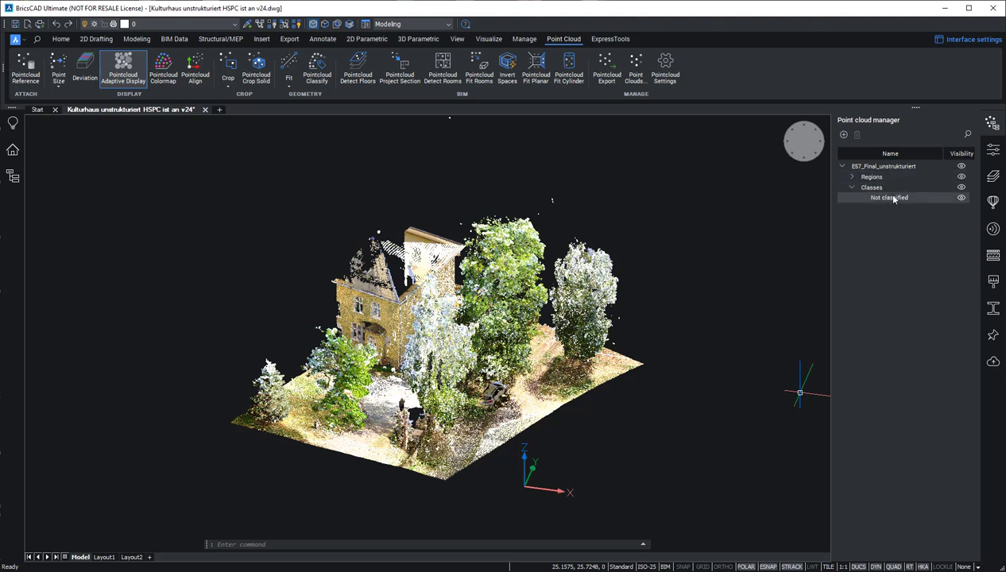
click(852, 187)
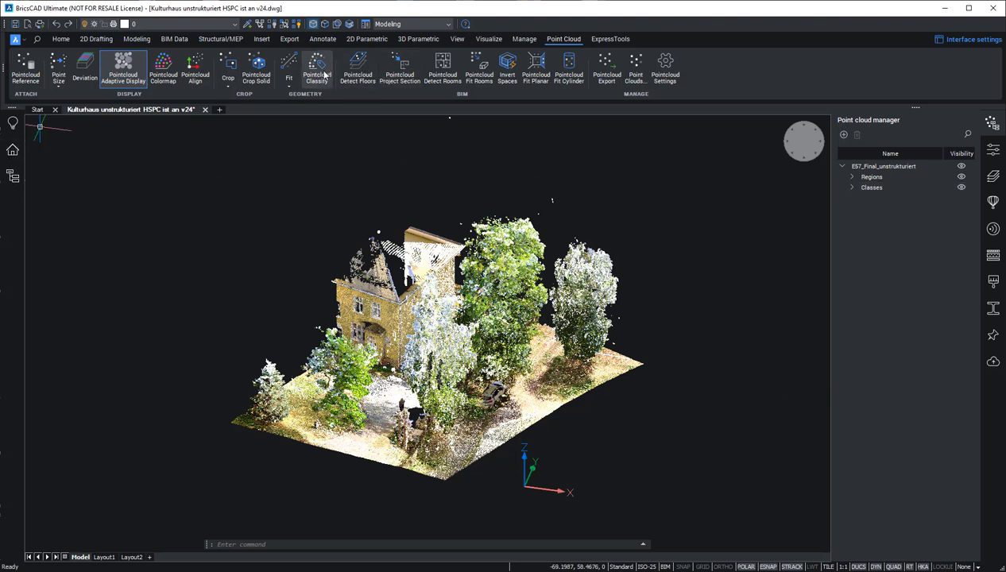
Step: Run POINTCLOUDCLASSIFY on the point cloud using the Outdoor model
click(271, 545)
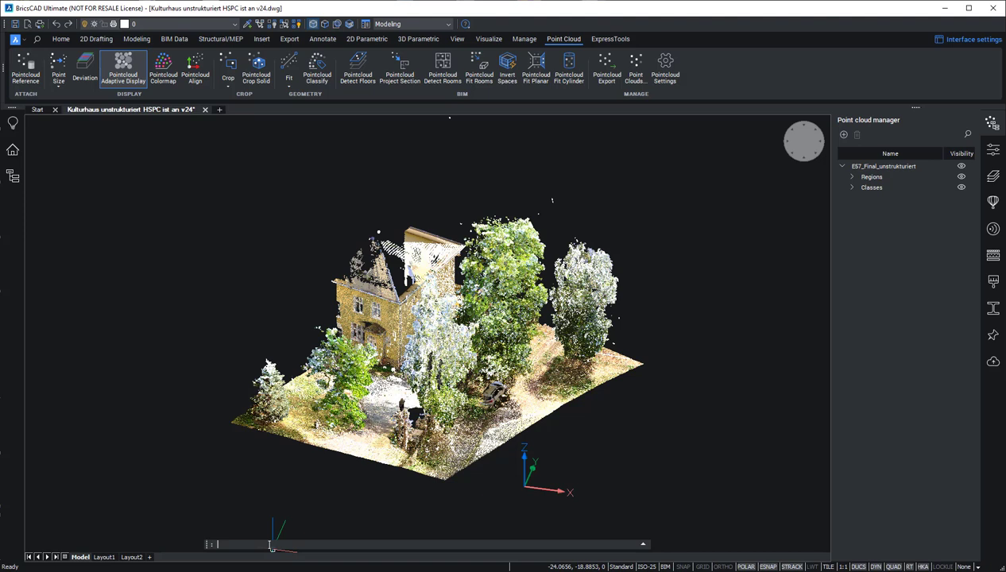
text(POI)
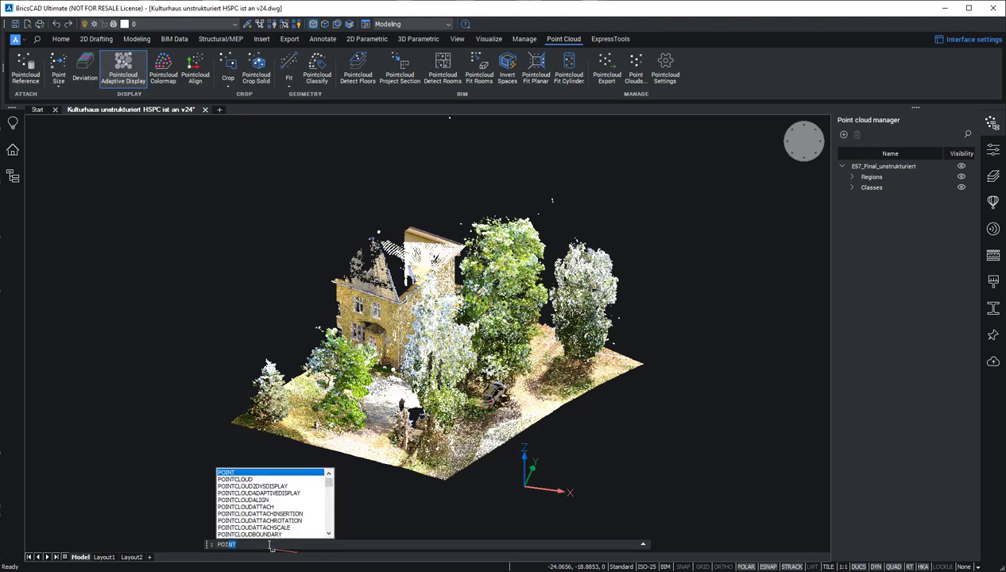
key(BackSpace)
text(CLOUD)
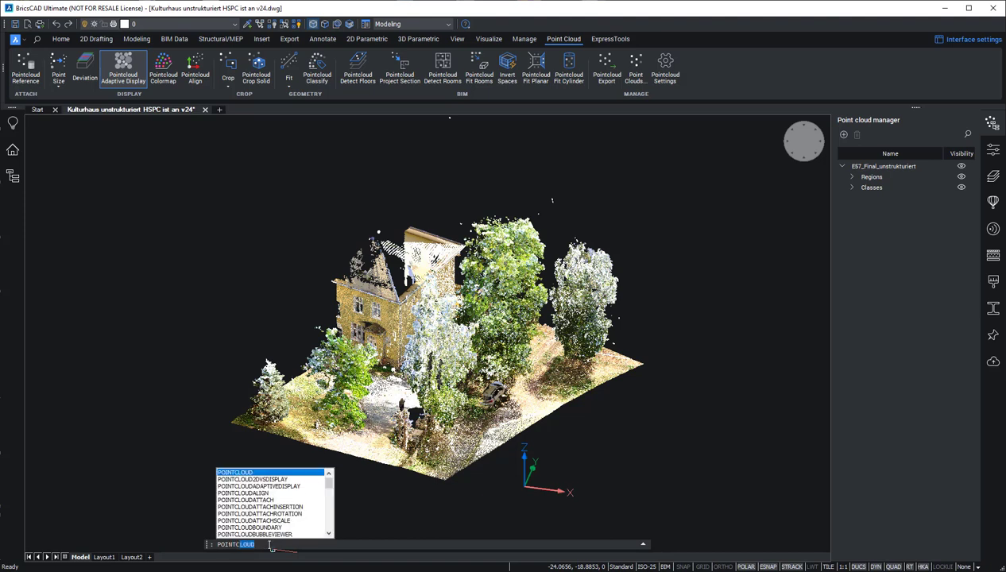
text(c)
text(loudclas)
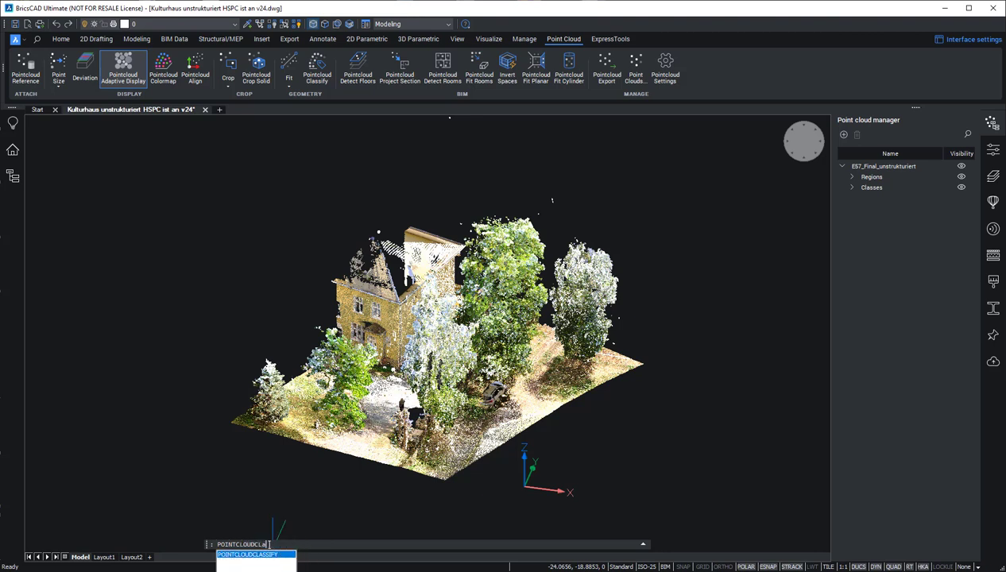
key(Return)
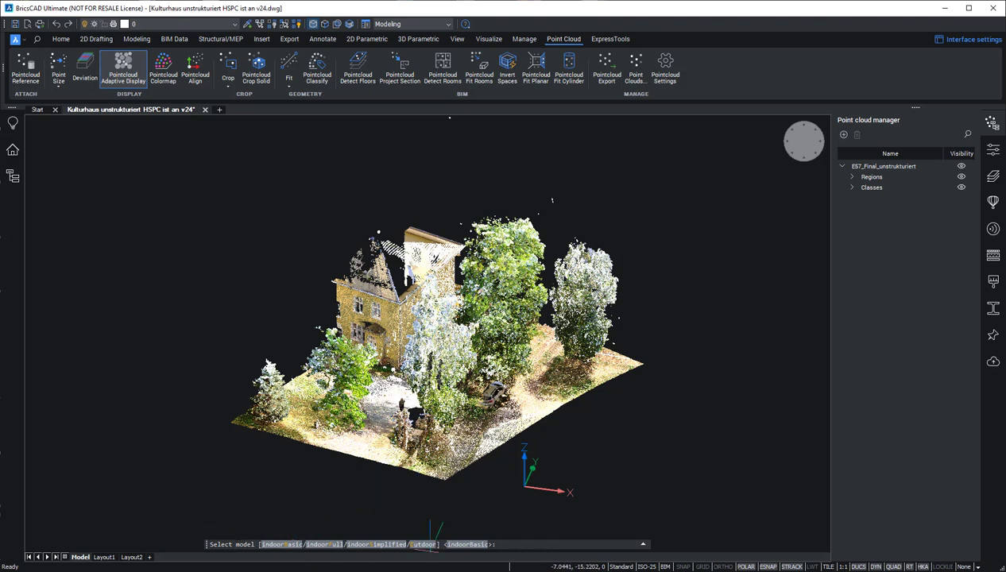
click(423, 544)
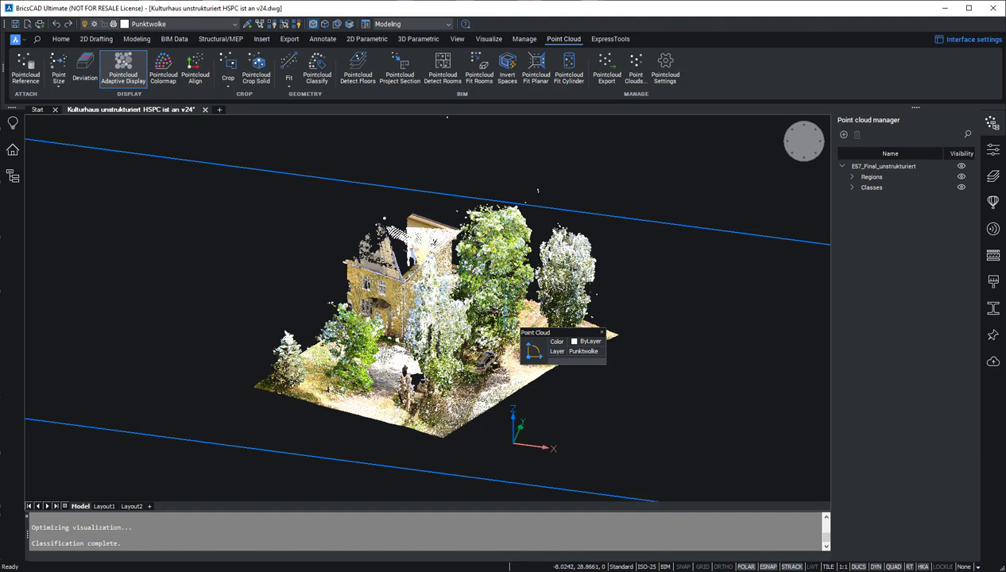
Step: Expand the detected classes and turn off Not classified and Building visibility
click(851, 187)
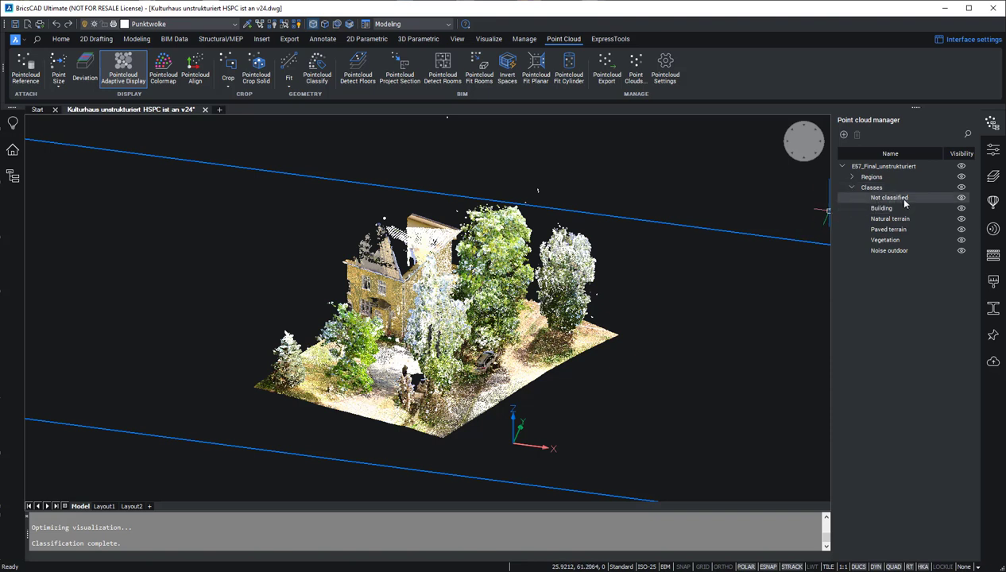
click(961, 199)
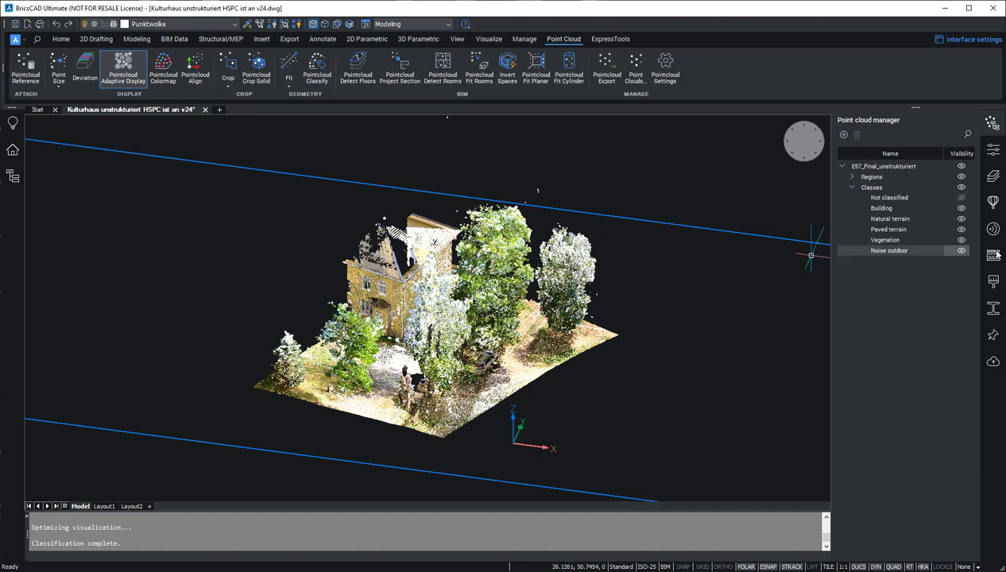
click(961, 208)
click(961, 208)
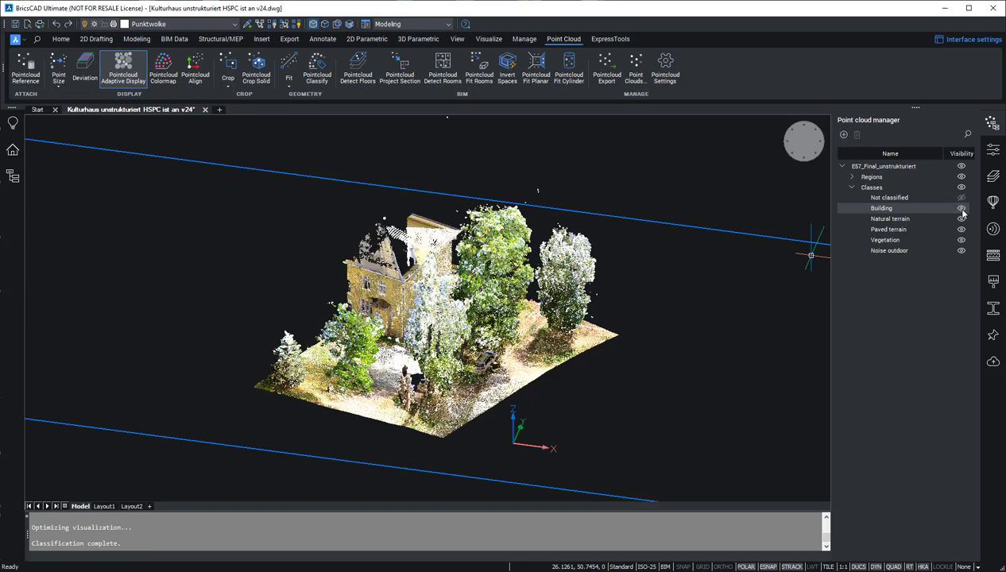
click(961, 209)
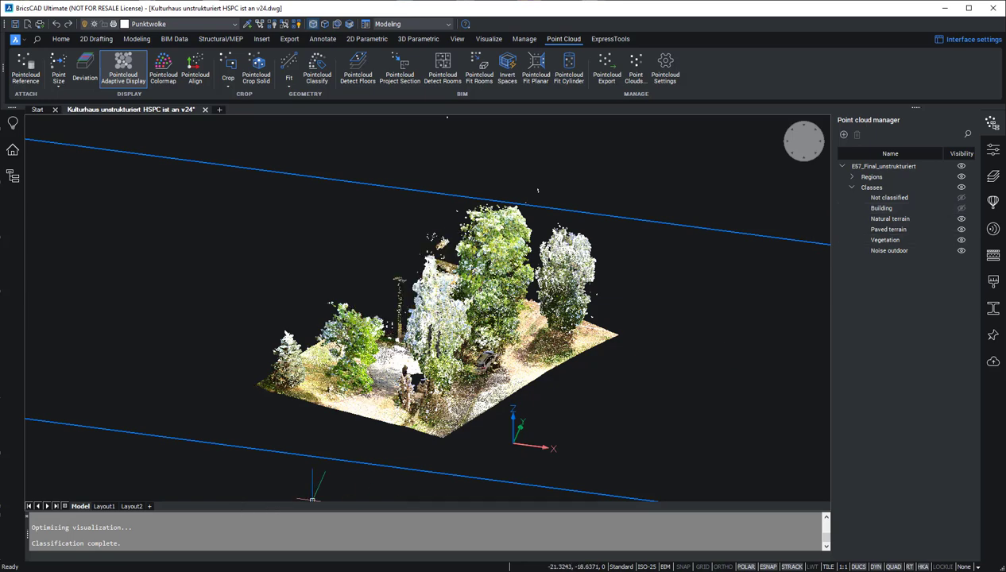
Step: Move in close on the trees and hide the Noise outdoor class
shift+middle_drag(306, 409, 444, 410)
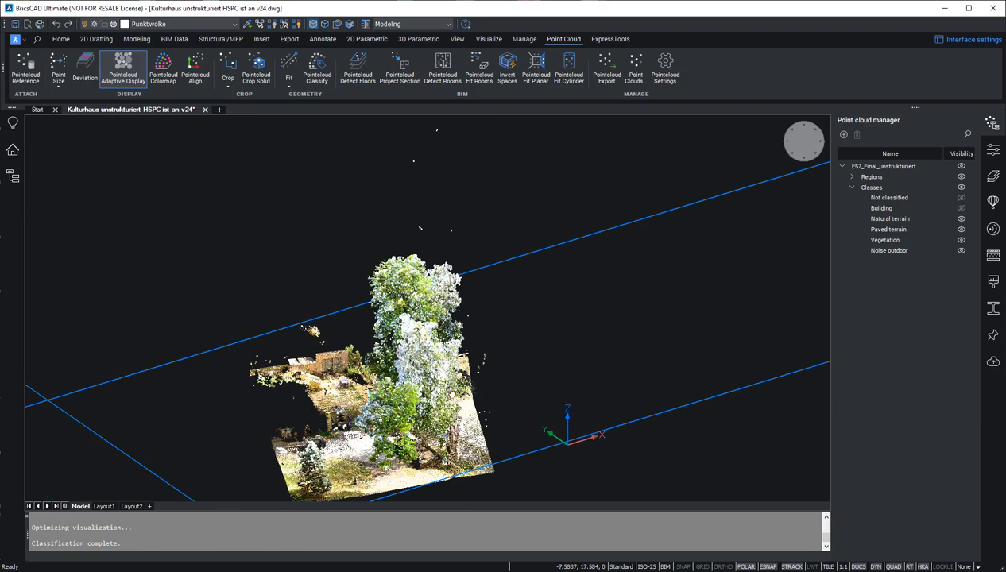
shift+middle_drag(476, 357, 478, 287)
scroll(479, 288, up, 5)
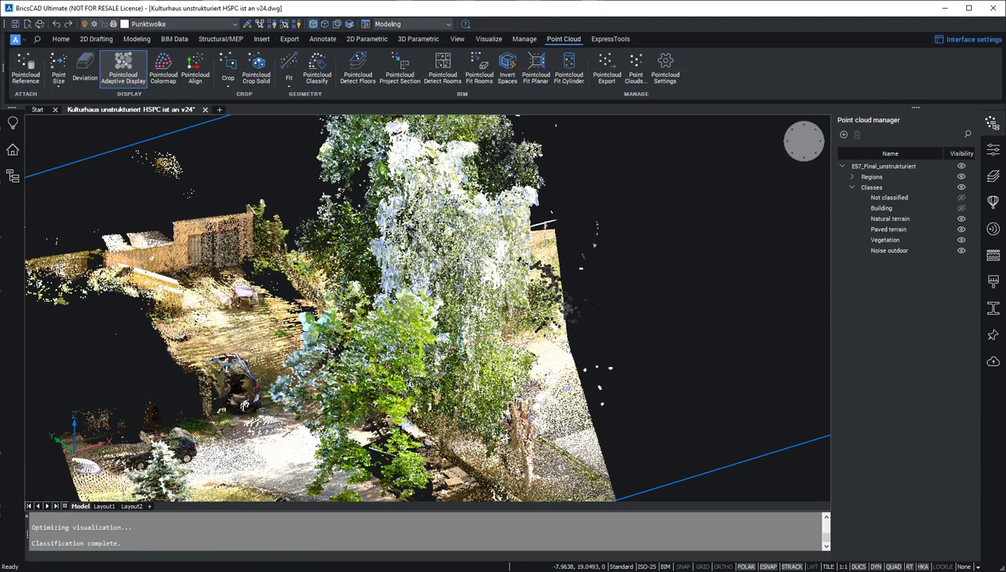
scroll(471, 342, down, 1)
scroll(471, 342, down, 2)
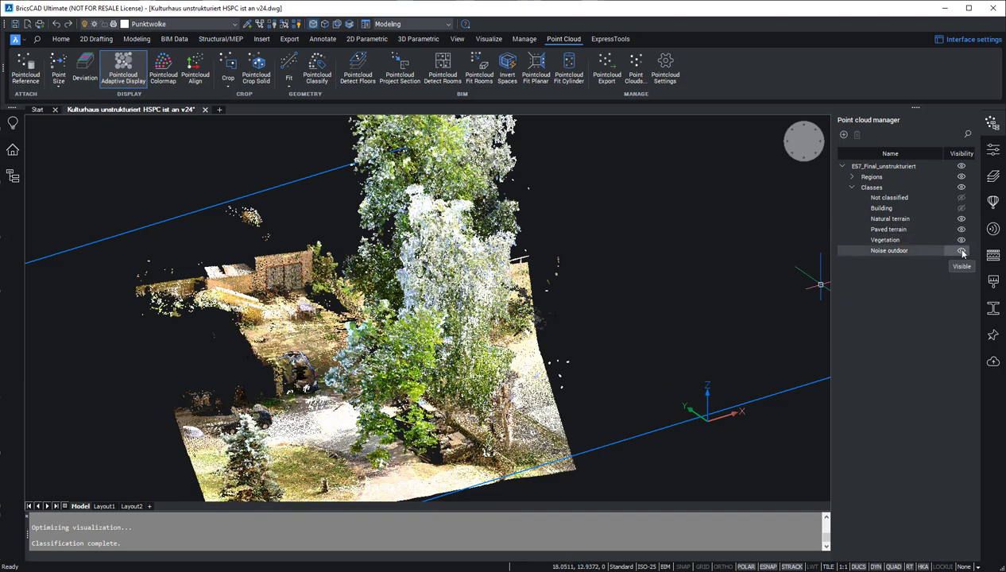
click(961, 252)
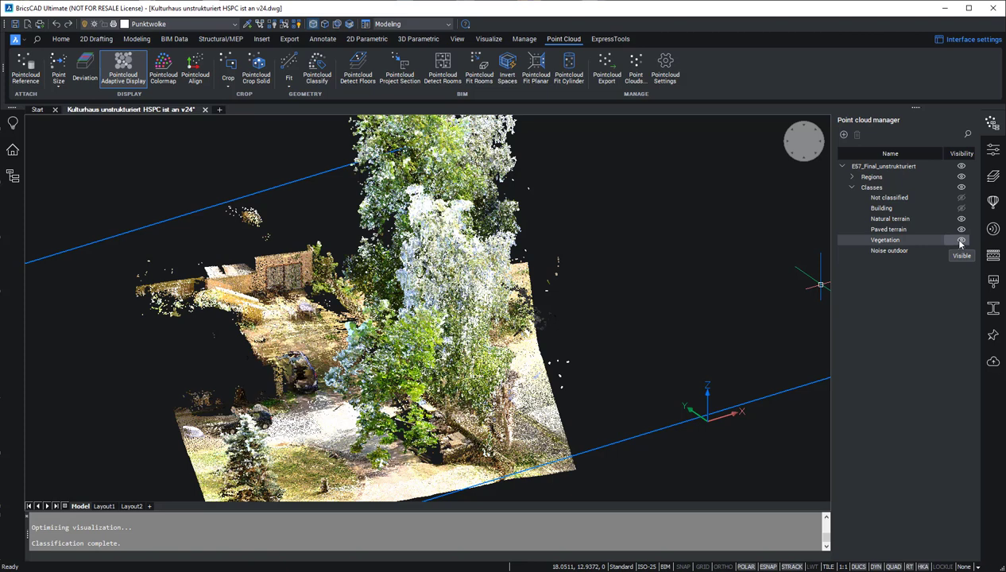
Step: Hide the Vegetation class to remove the trees, then view the exposed ground
click(960, 241)
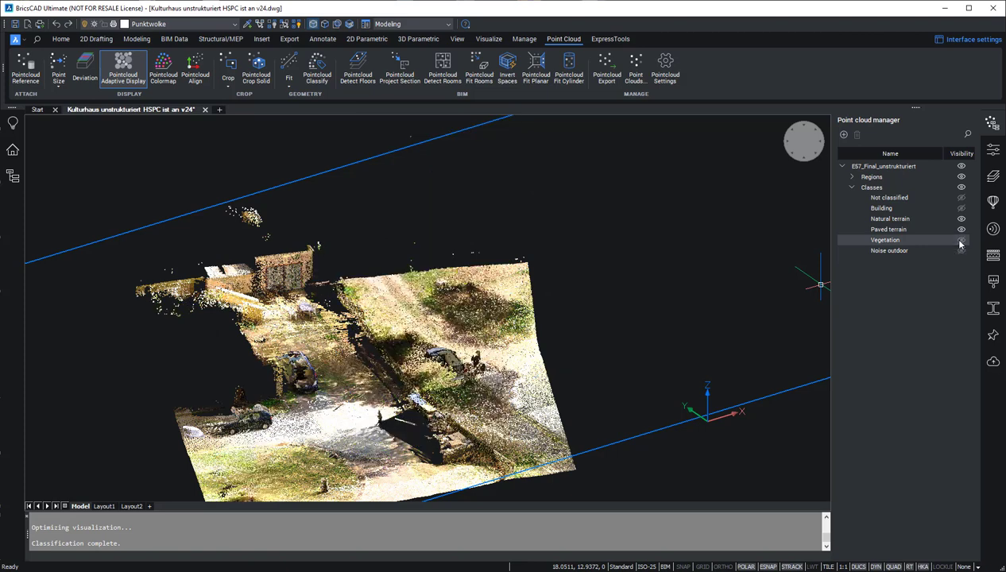
click(960, 241)
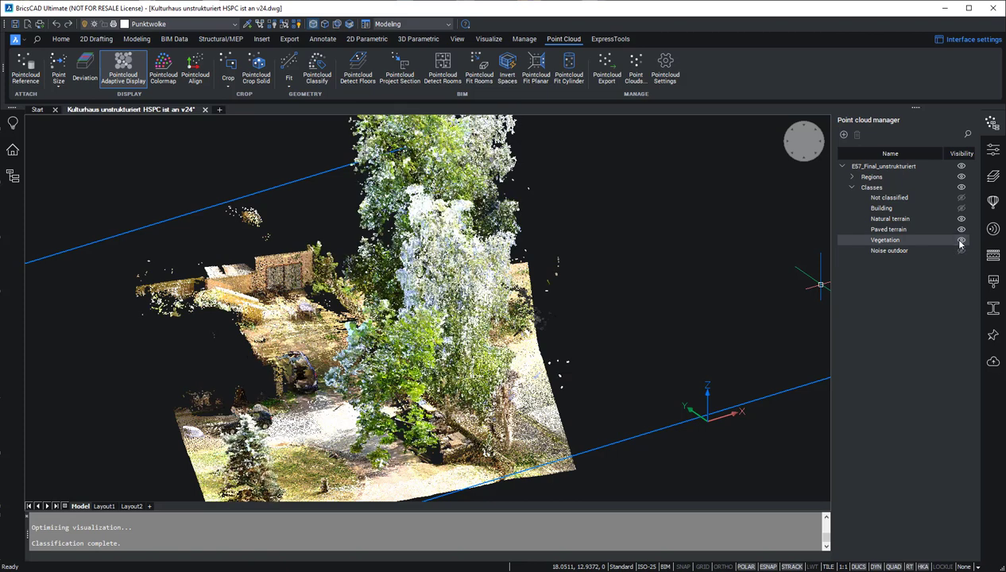
click(961, 241)
scroll(703, 274, down, 3)
scroll(703, 274, down, 2)
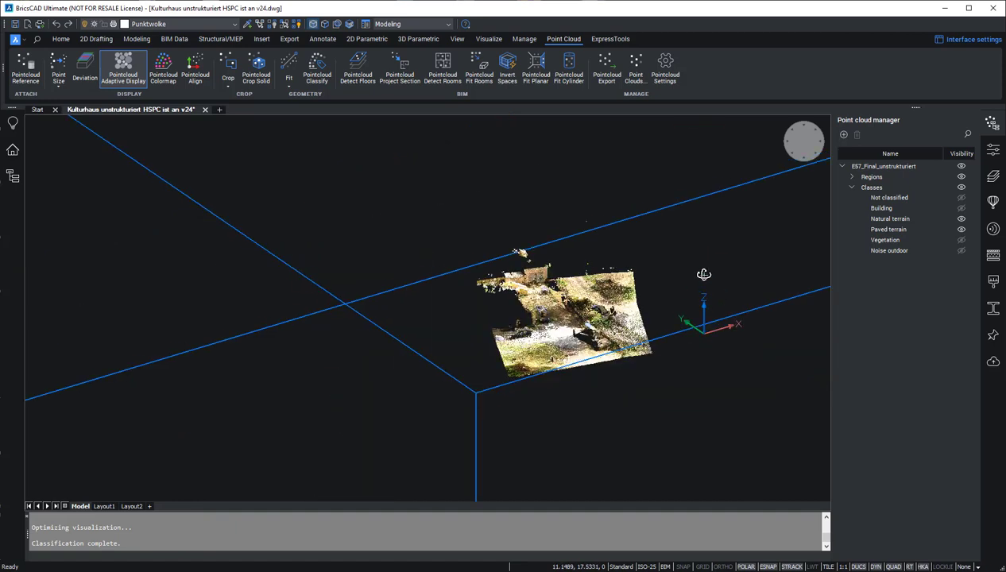
shift+middle_drag(703, 274, 672, 245)
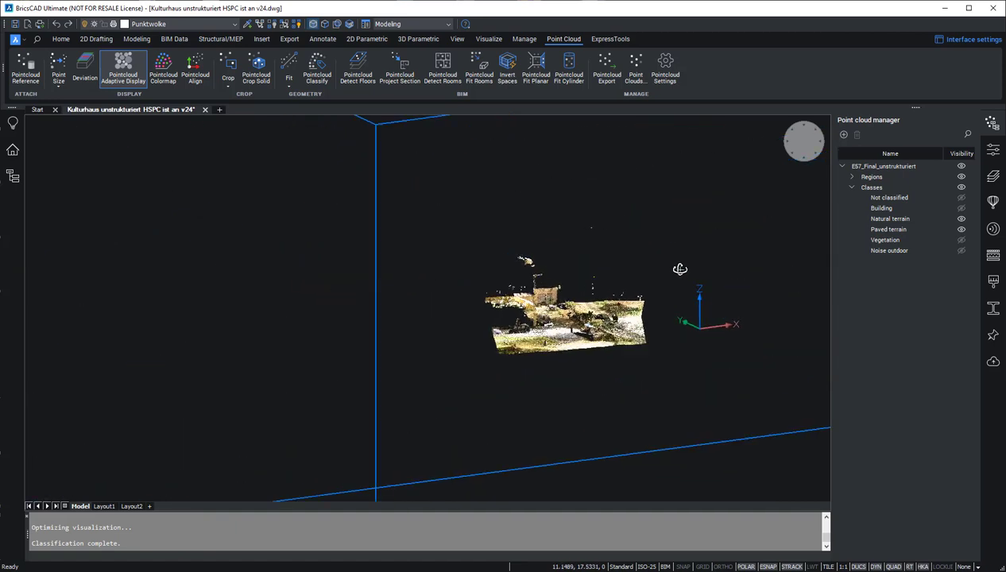
Step: Compare with Vegetation shown, re-hide it, and hide the Paved terrain class
click(960, 242)
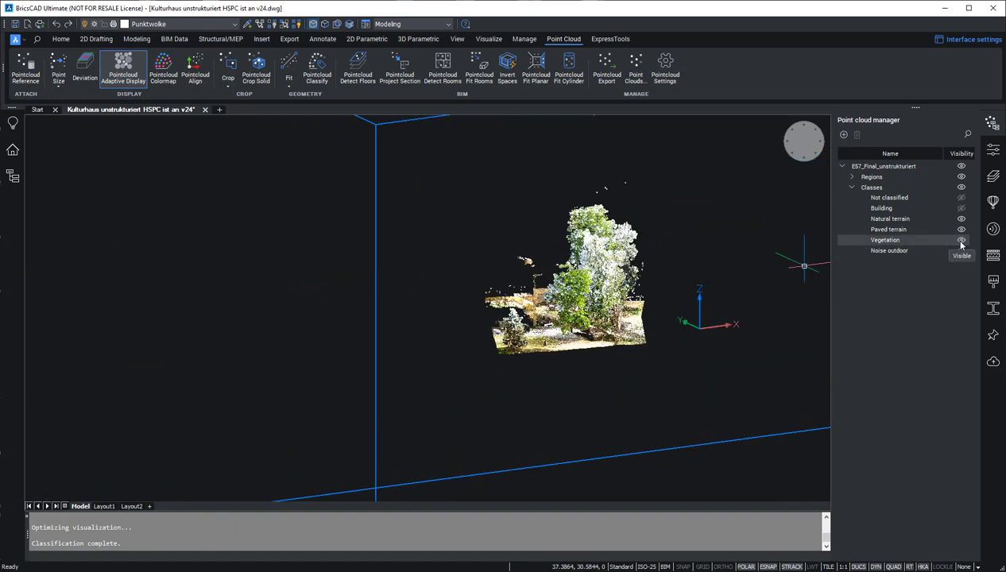
click(960, 242)
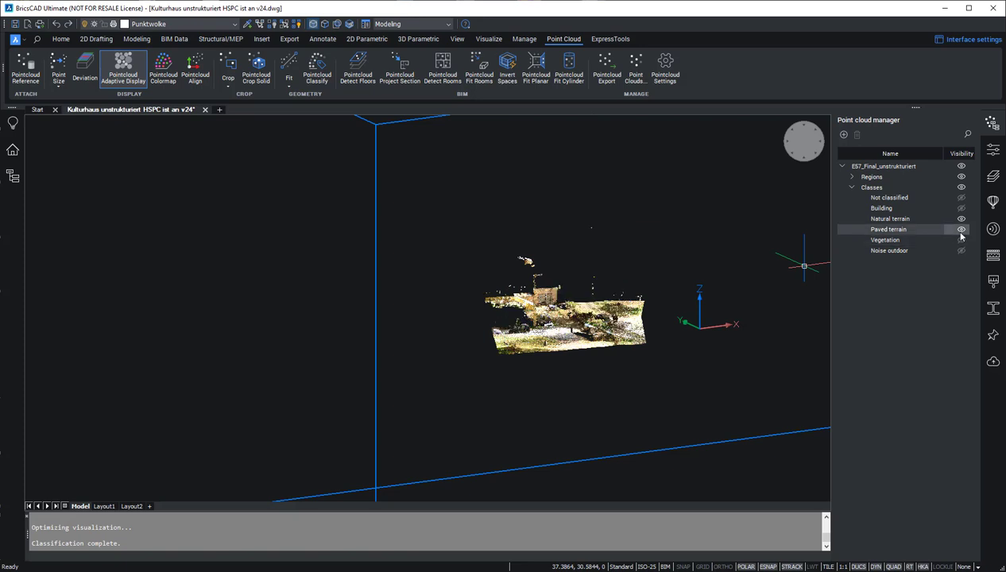
click(961, 230)
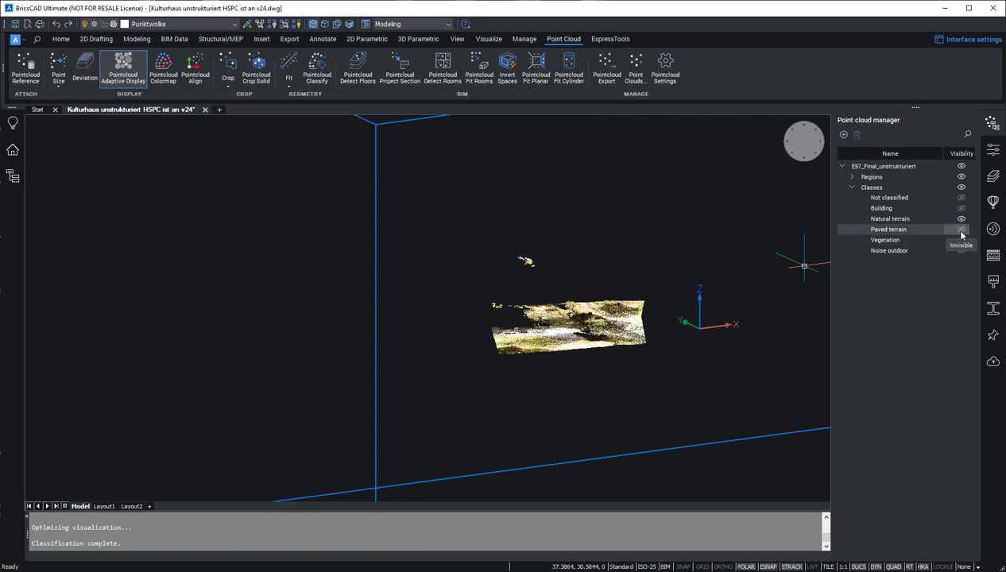
Step: Orbit and zoom around the remaining Natural terrain patch to inspect it
shift+middle_drag(425, 305, 418, 306)
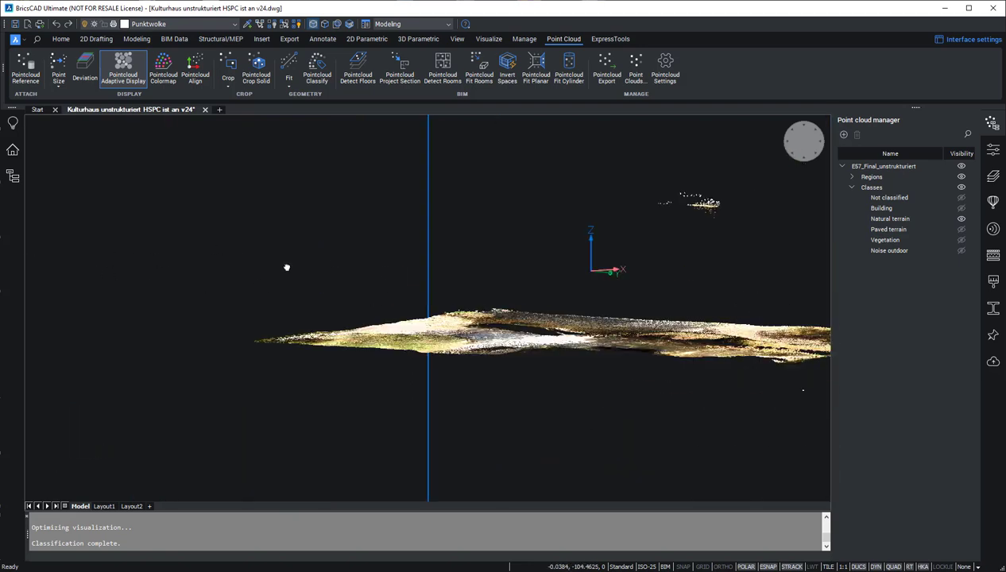
scroll(404, 292, down, 3)
mouse_move(398, 307)
shift+middle_down()
mouse_move(451, 341)
mouse_move(503, 354)
mouse_move(148, 189)
shift+middle_up()
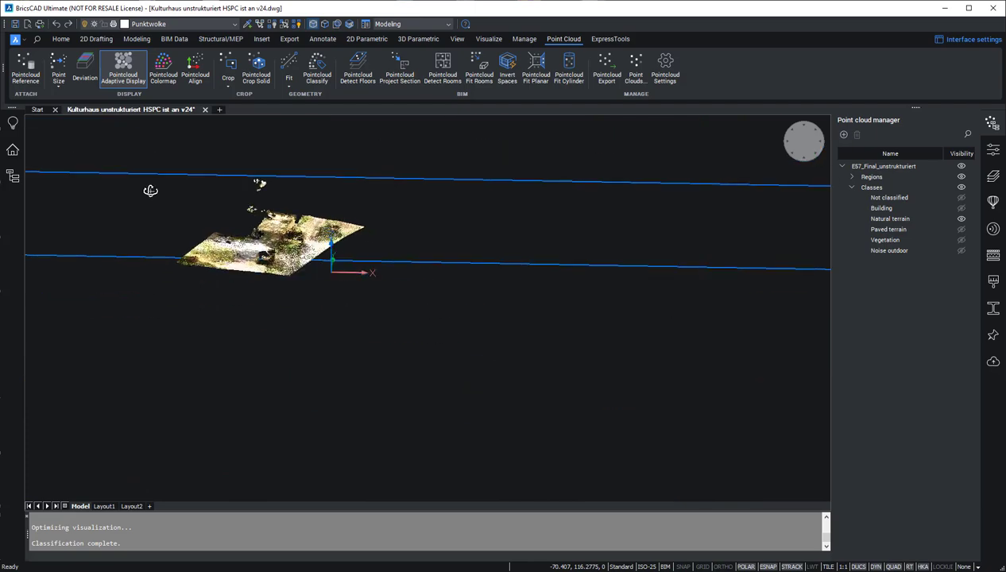
scroll(204, 213, up, 2)
scroll(391, 255, up, 3)
shift+middle_drag(391, 255, 536, 437)
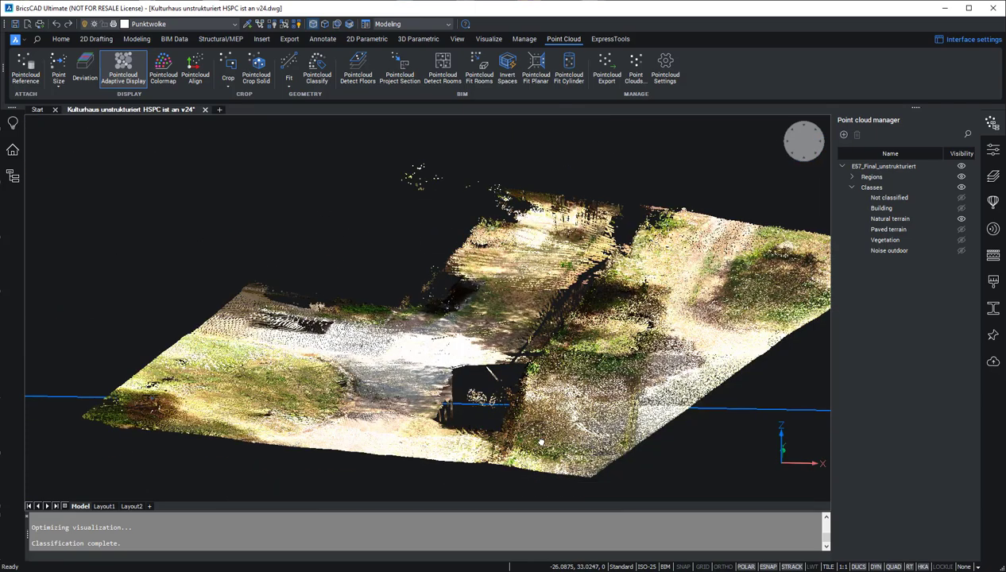
scroll(531, 392, up, 1)
mouse_move(531, 390)
shift+middle_down()
mouse_move(373, 177)
mouse_move(348, 218)
shift+middle_up()
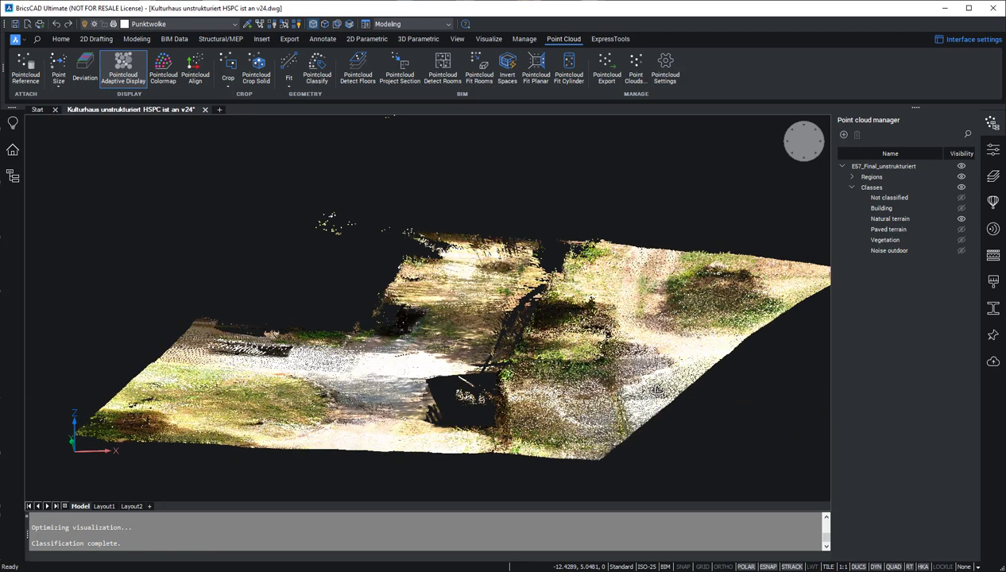
click(960, 224)
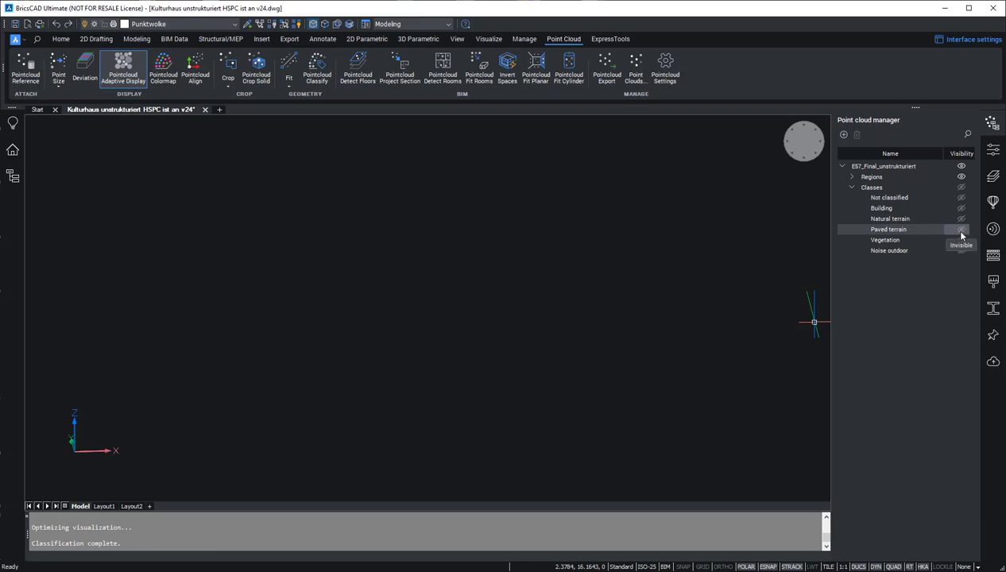
click(960, 231)
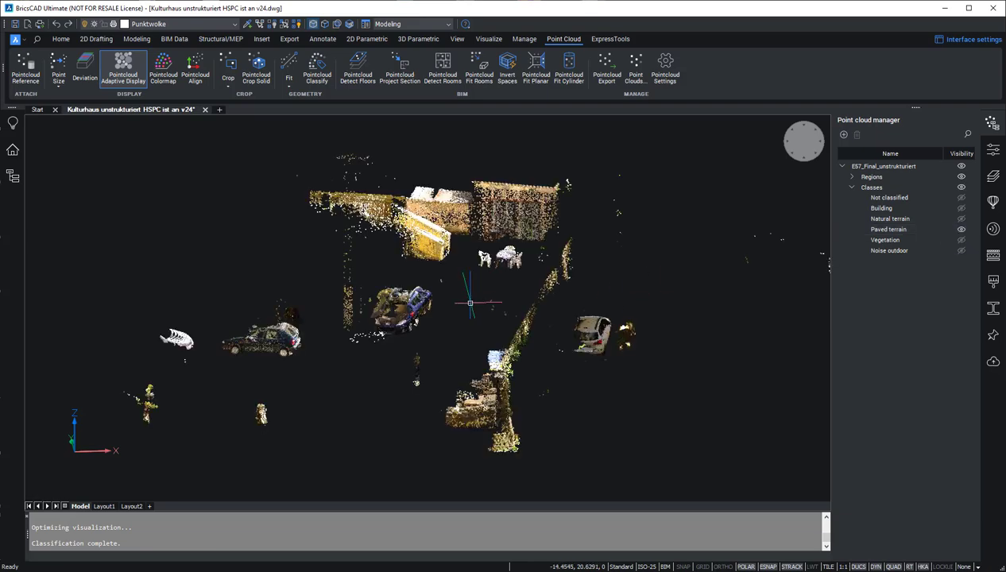
shift+middle_drag(472, 317, 422, 299)
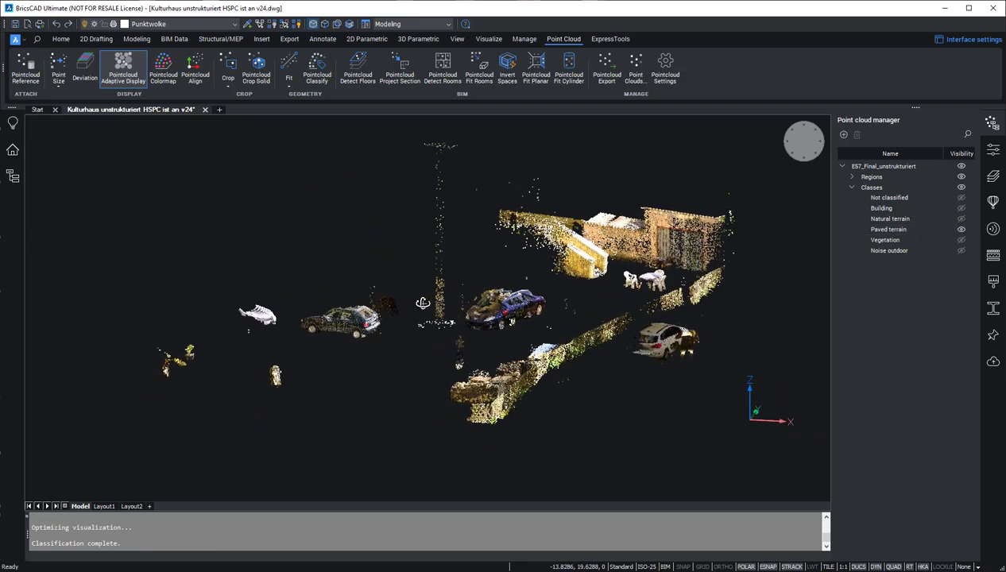
shift+middle_drag(421, 299, 458, 323)
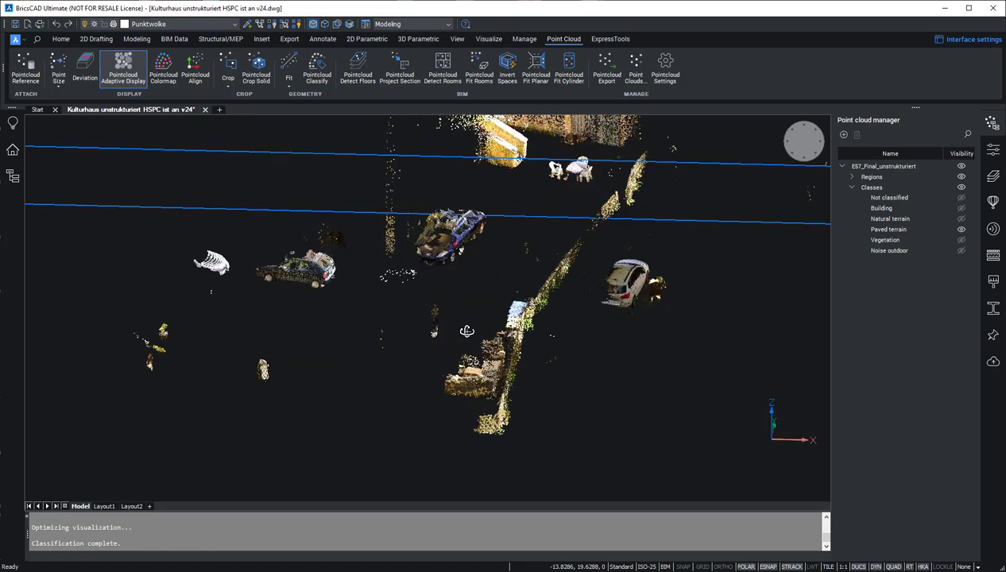
click(960, 229)
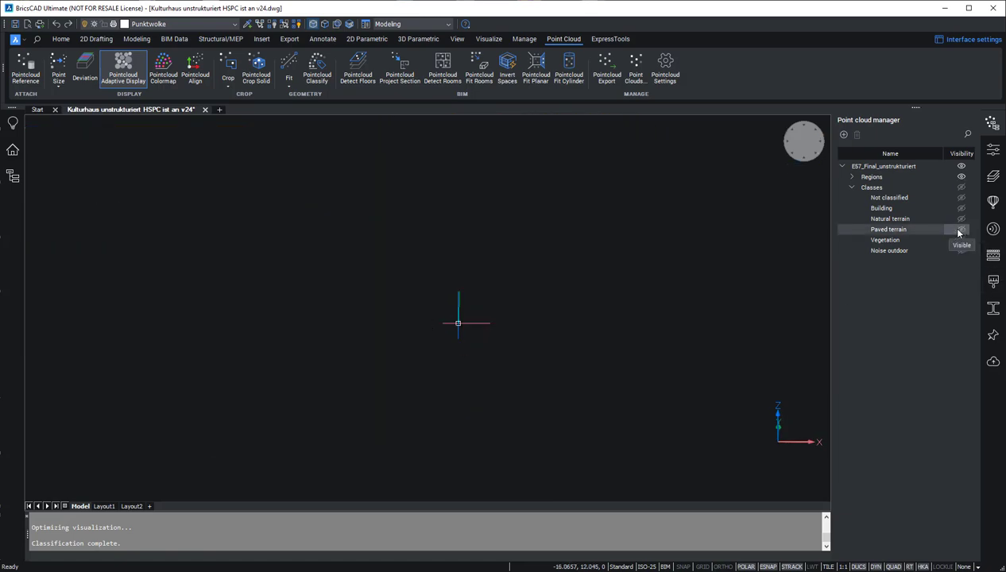
click(960, 218)
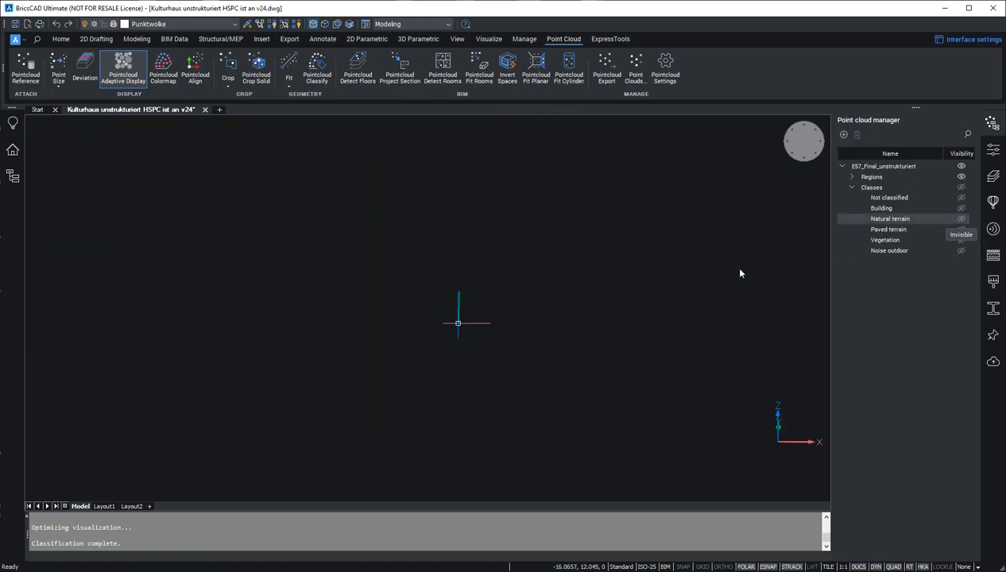
scroll(486, 329, down, 4)
mouse_move(486, 330)
shift+middle_down()
mouse_move(525, 364)
mouse_move(639, 362)
shift+middle_up()
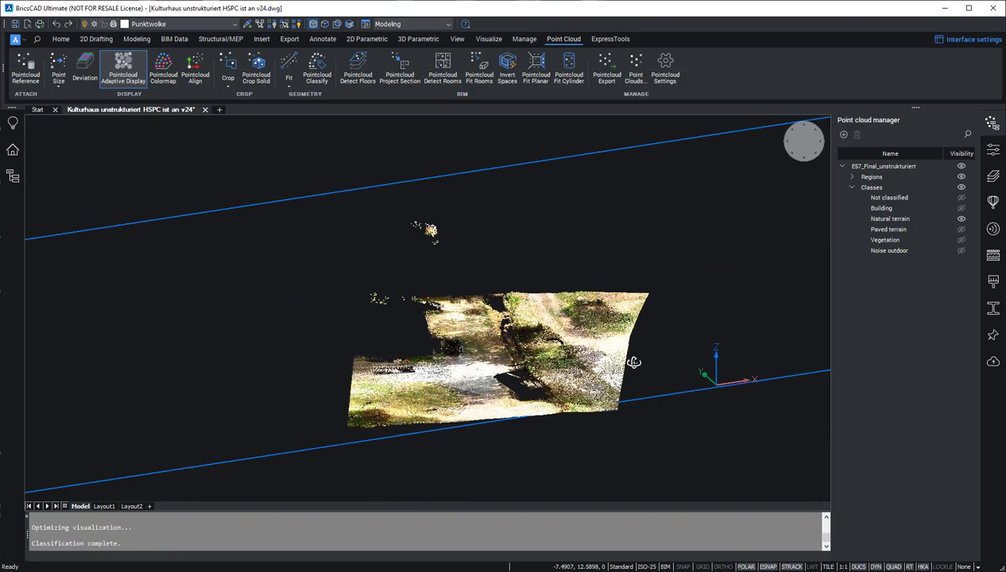
scroll(486, 351, up, 3)
scroll(486, 352, up, 2)
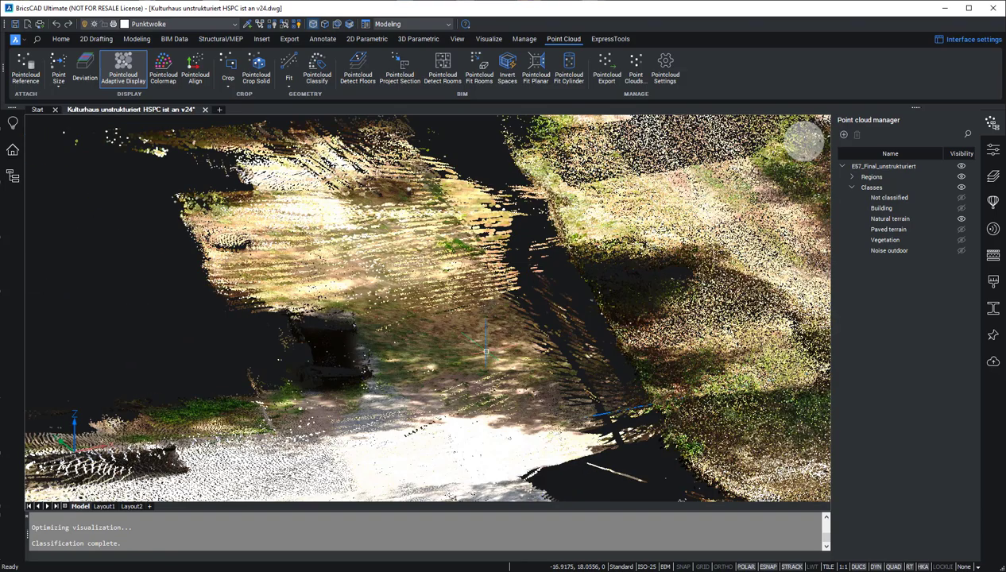
scroll(486, 351, down, 3)
scroll(486, 351, down, 3)
scroll(486, 351, down, 2)
mouse_move(486, 351)
shift+middle_down()
mouse_move(473, 366)
mouse_move(508, 350)
shift+middle_up()
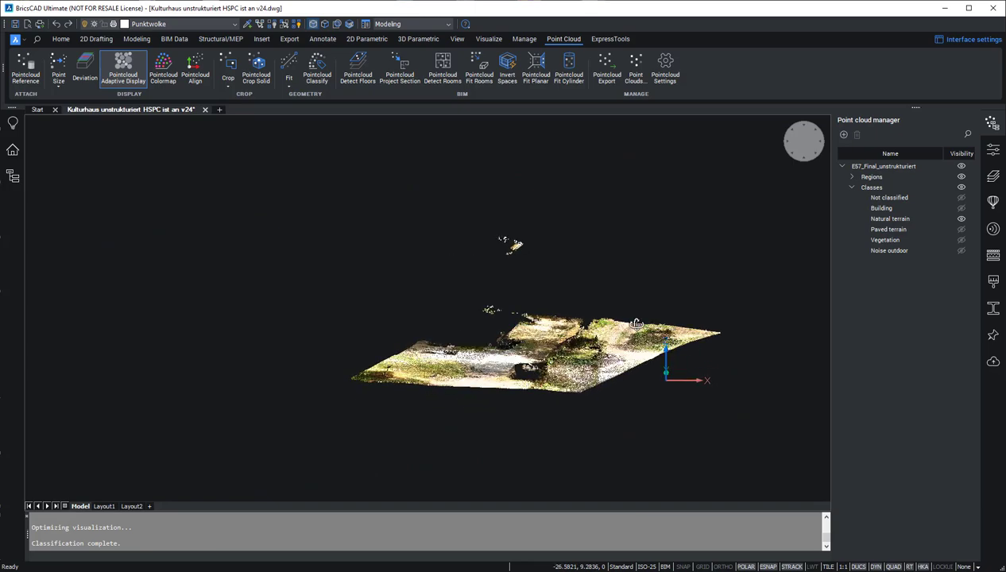
scroll(474, 380, up, 2)
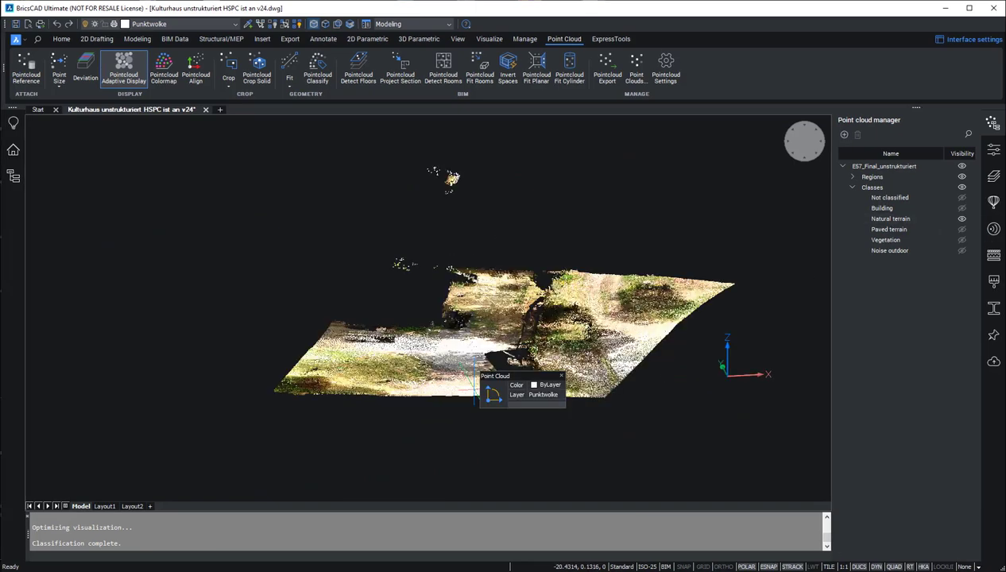